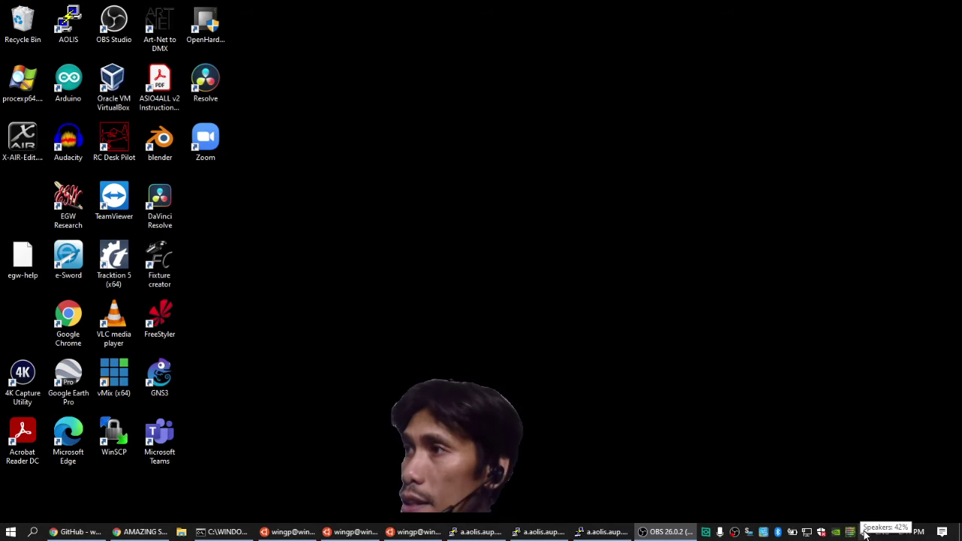
Open Sound settings from the speaker tray icon and keep Microphone (Realtek) as the input device
right_click(863, 529)
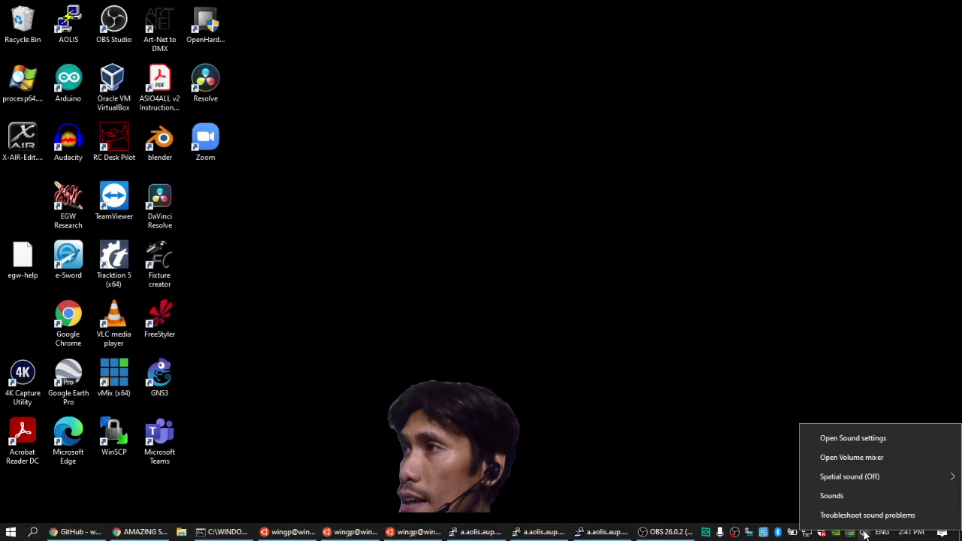
click(864, 440)
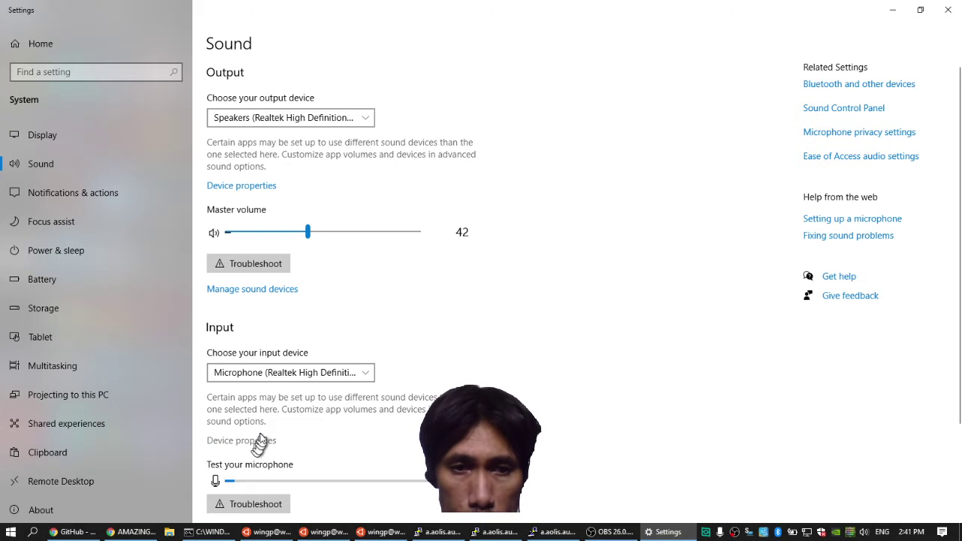
scroll(278, 413, down, 2)
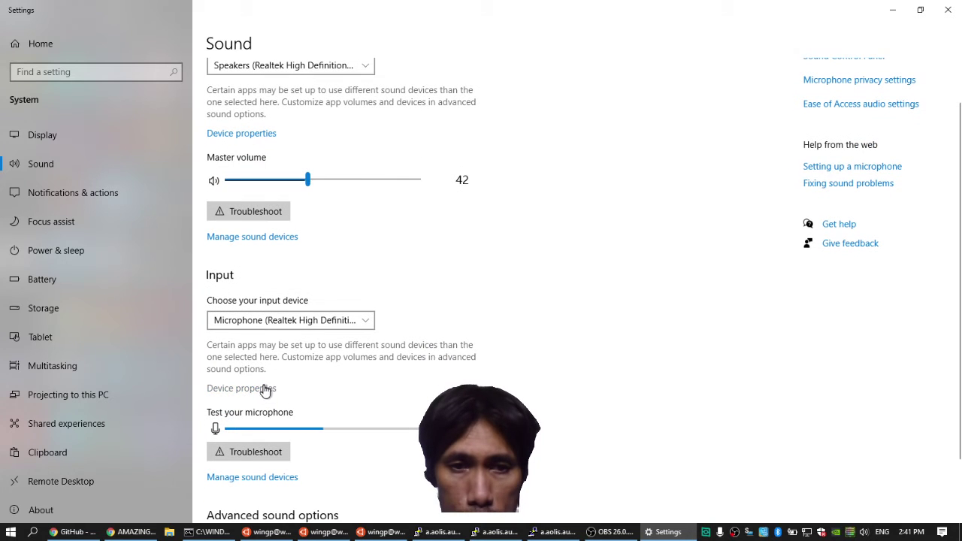
click(352, 323)
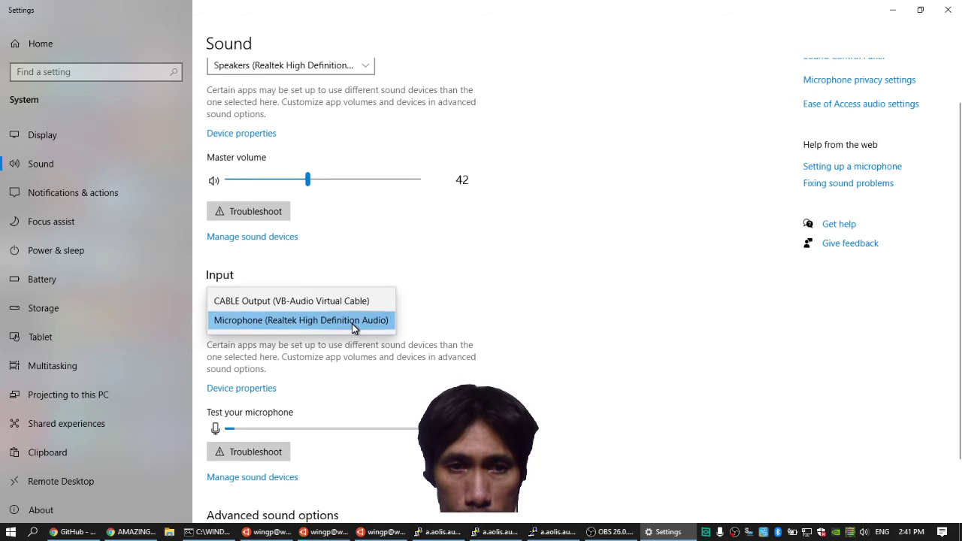
click(415, 323)
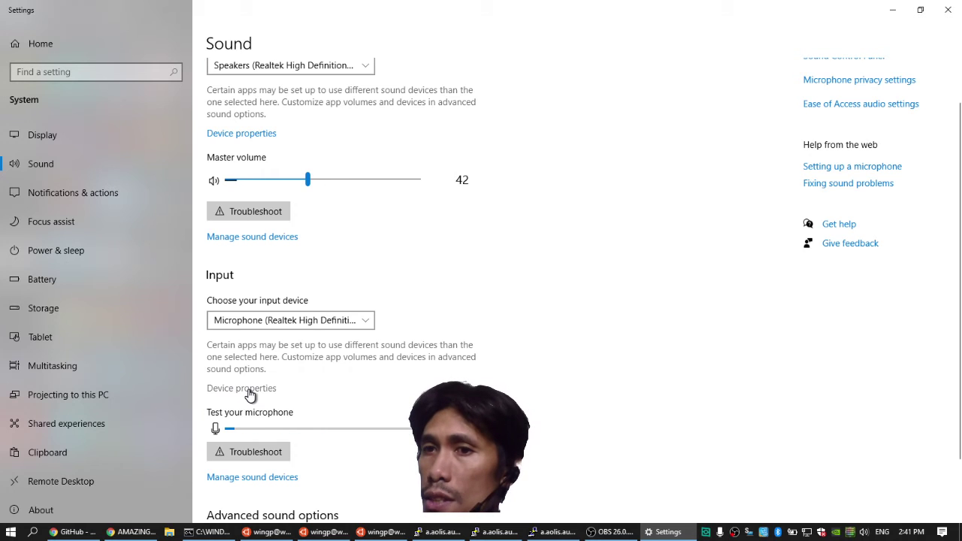
Open the microphone's Device properties page, then its Additional device properties dialog
click(250, 394)
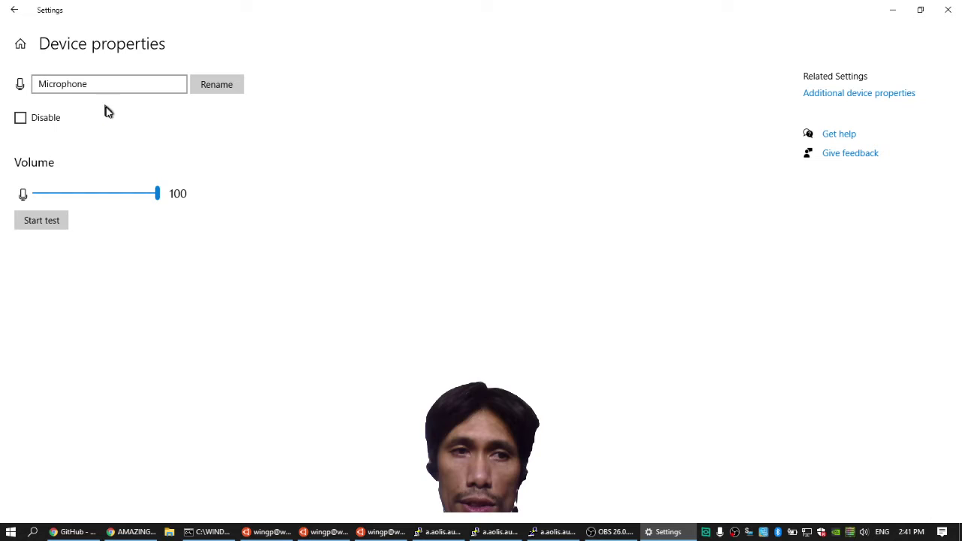
click(821, 95)
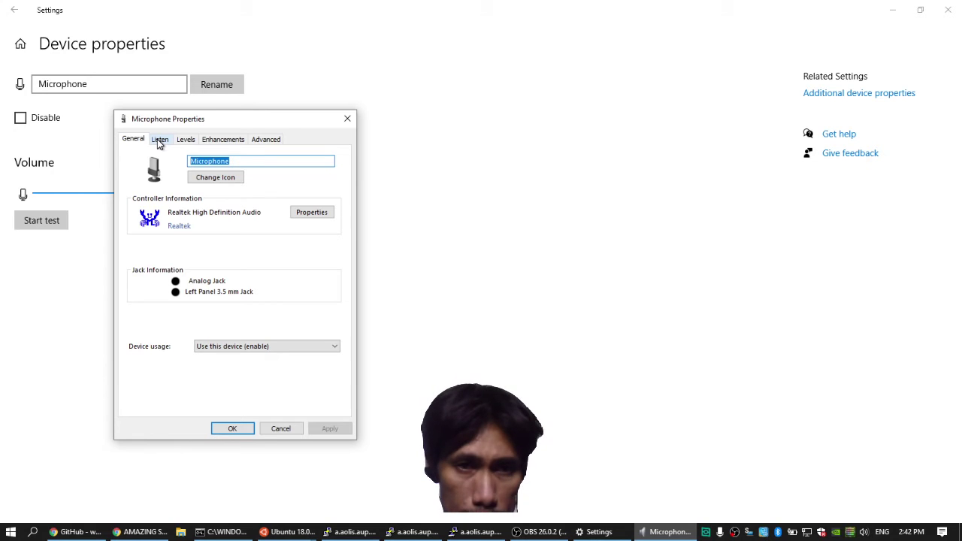
On the Listen tab, enable Listen to this device through the Default Playback Device and apply
click(158, 140)
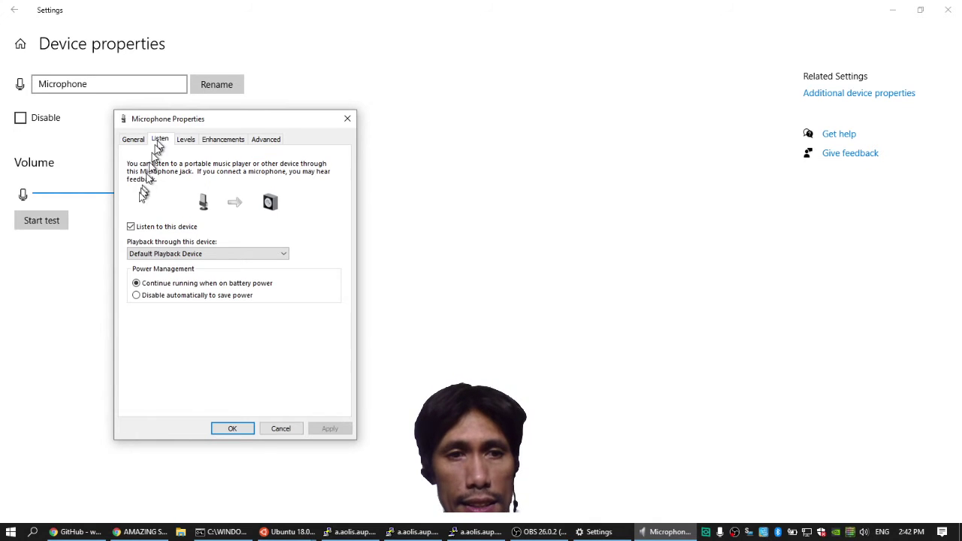
click(131, 227)
click(131, 227)
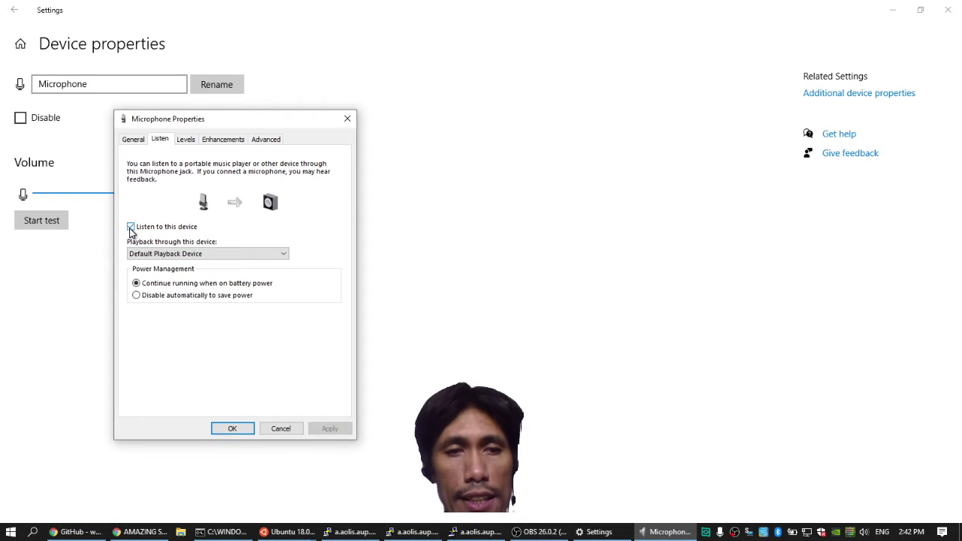
click(188, 253)
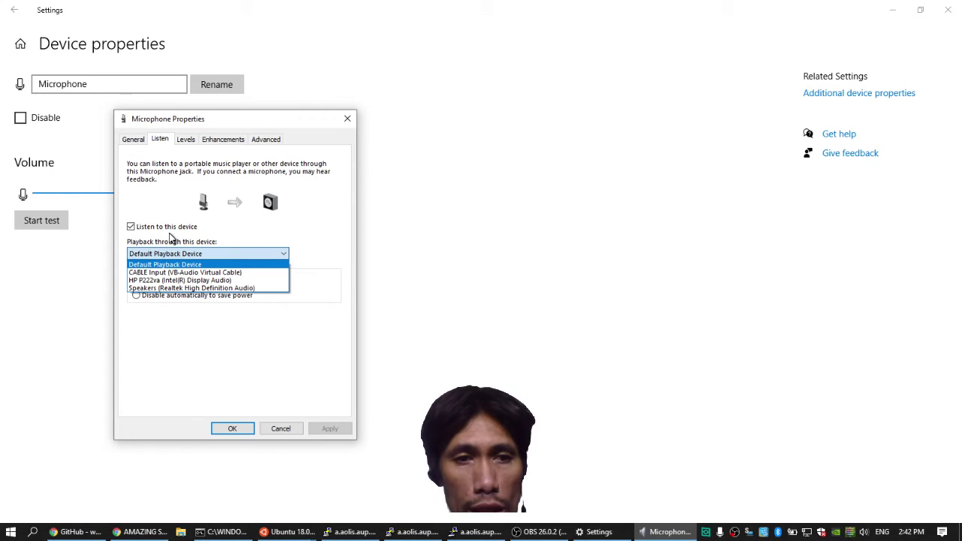
click(171, 238)
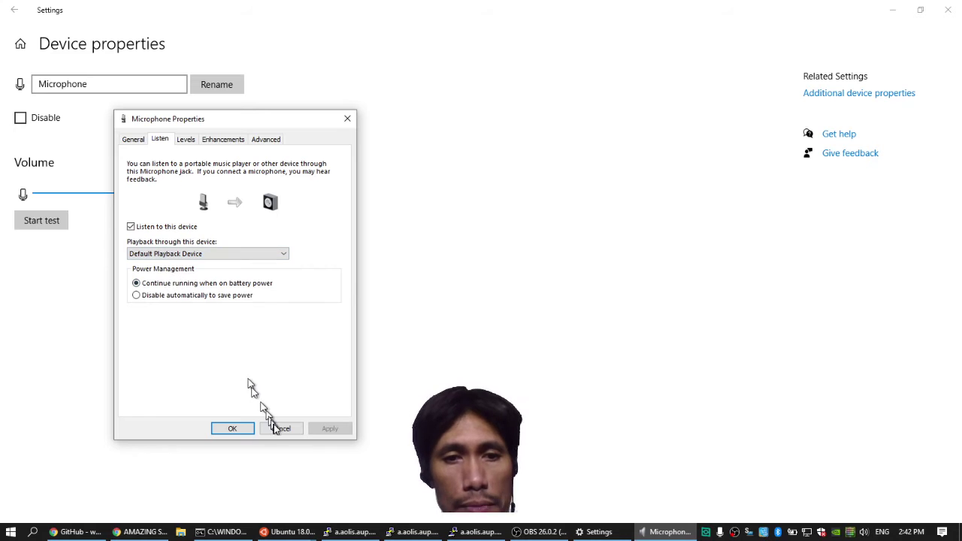
click(168, 230)
click(330, 430)
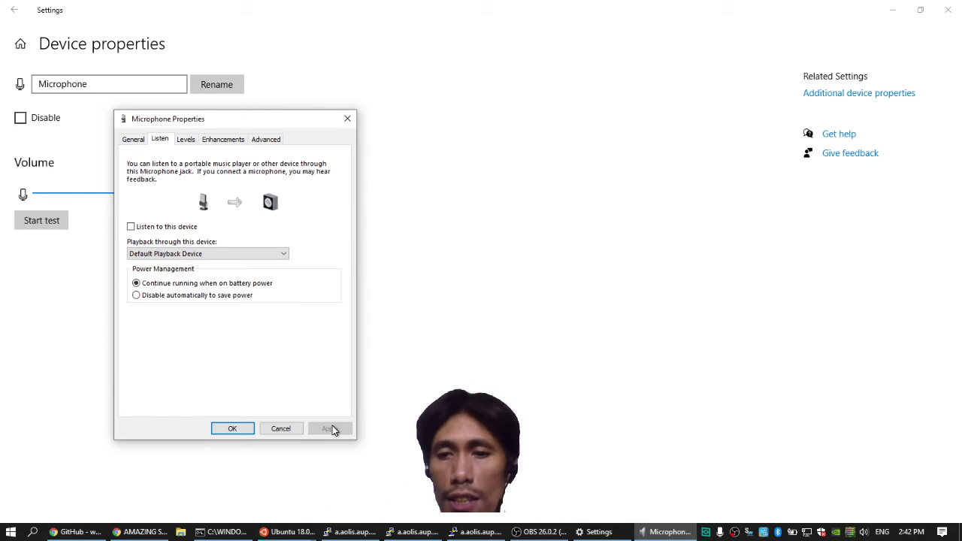
click(139, 229)
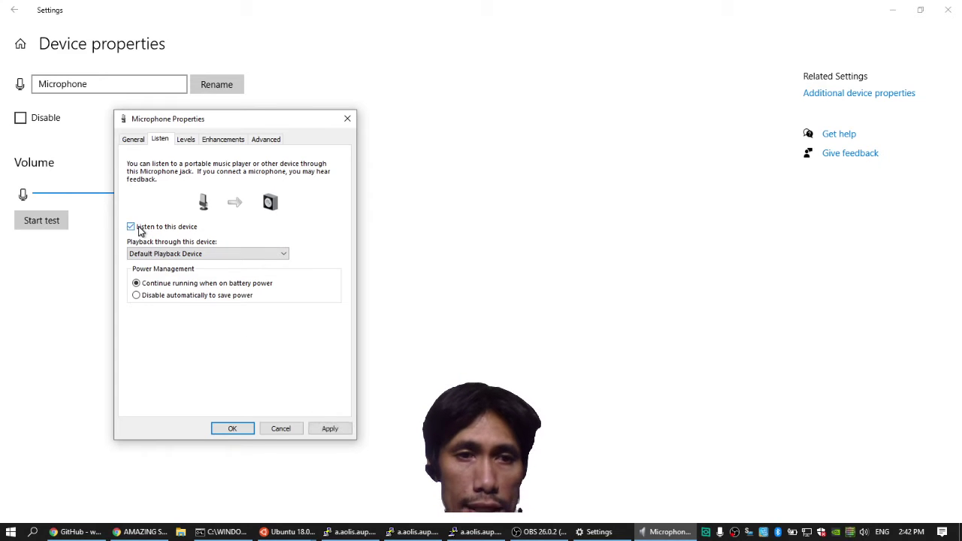
click(327, 429)
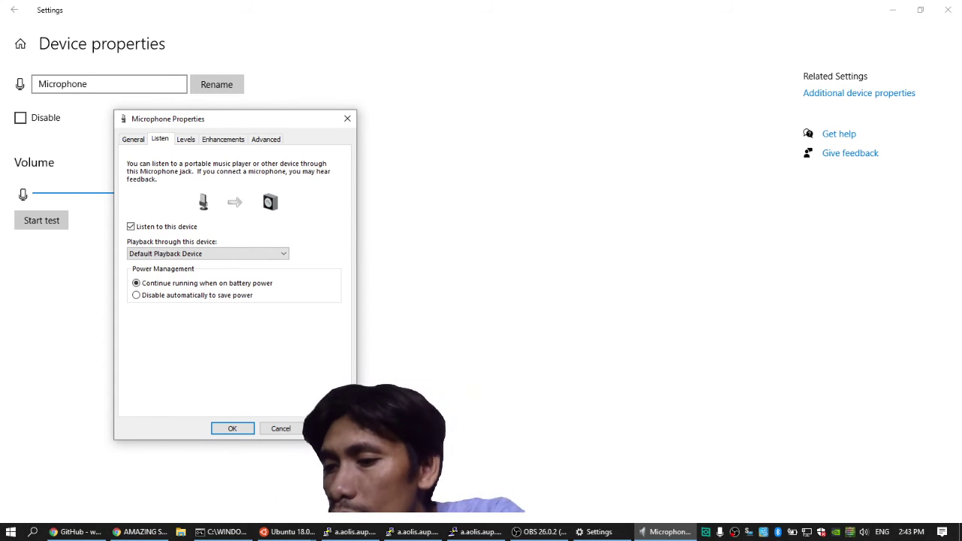
click(328, 429)
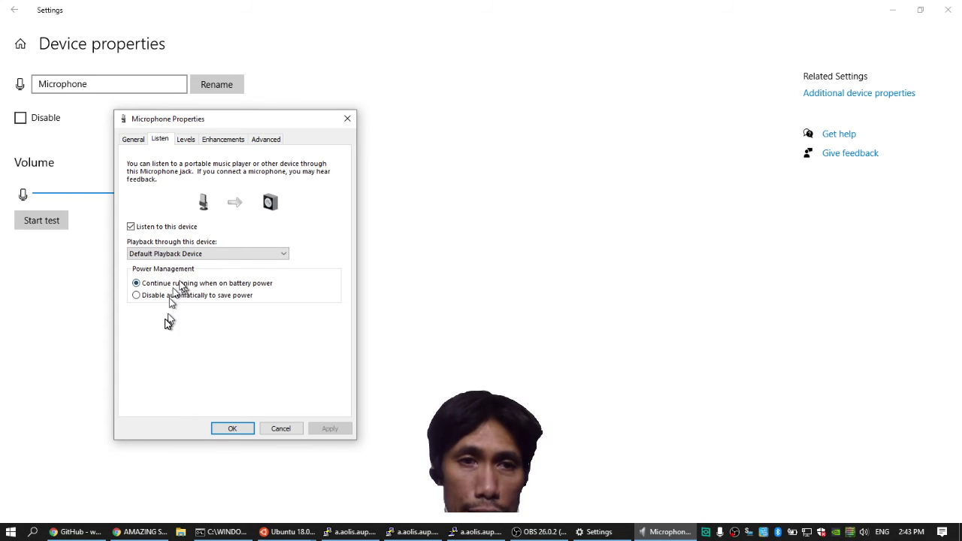
Move past the Levels tab to the Enhancements tab, where Noise Suppression is ticked
click(186, 139)
click(223, 138)
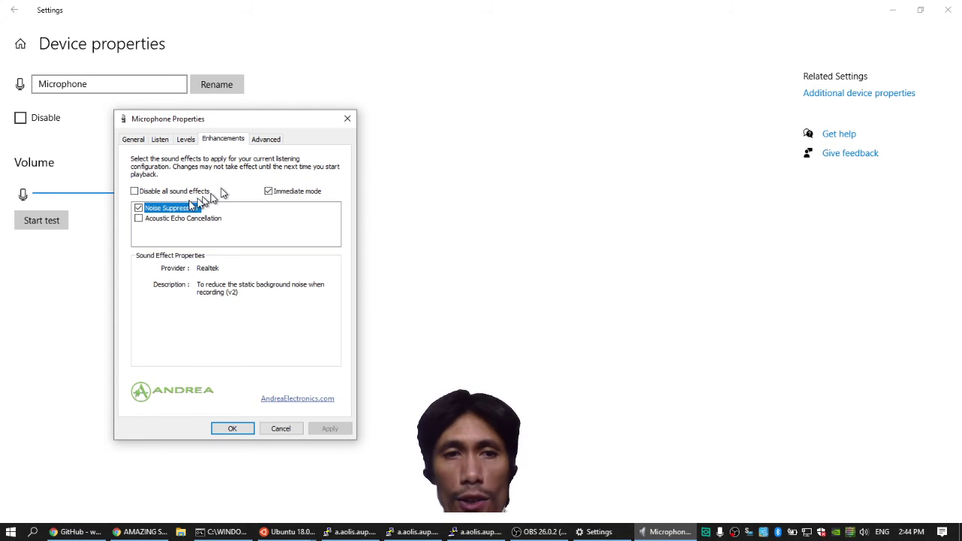
click(139, 219)
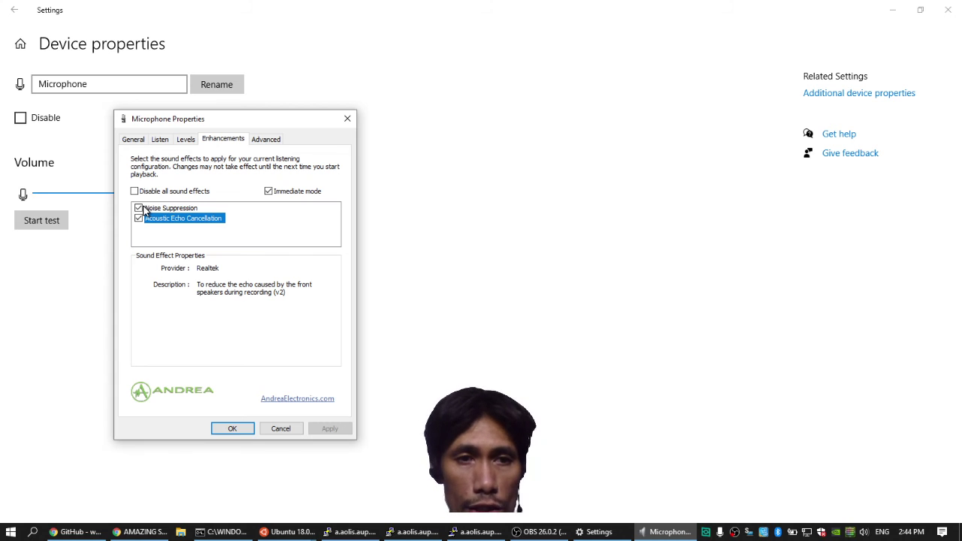
click(141, 208)
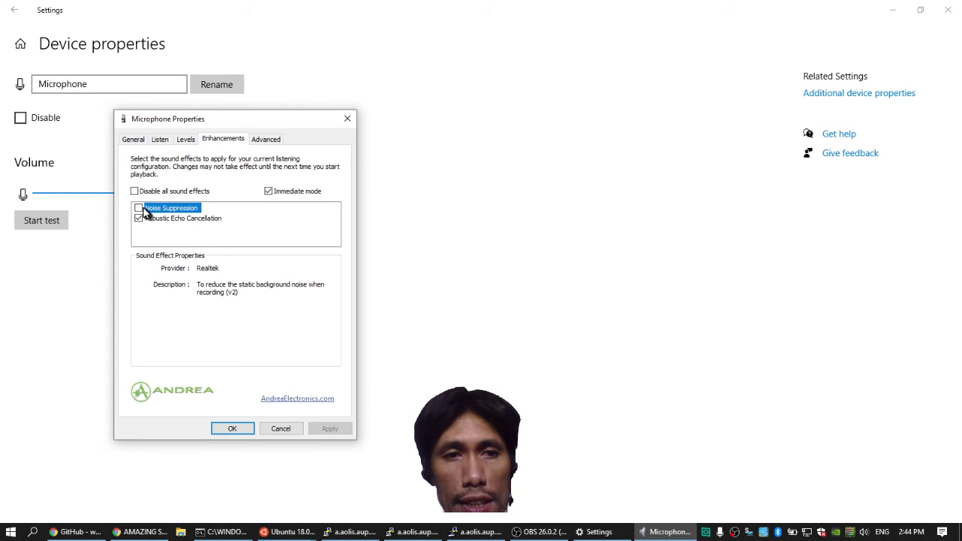
click(141, 219)
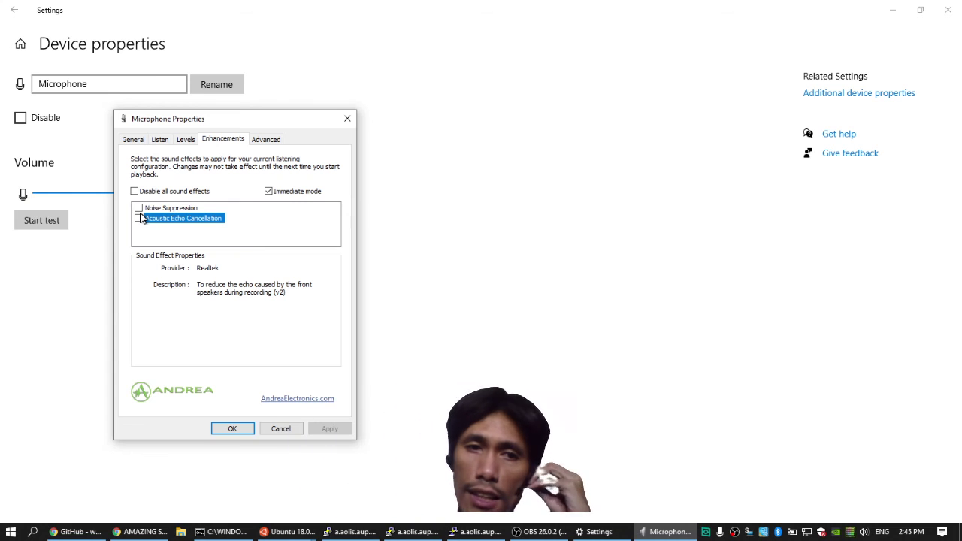
click(139, 209)
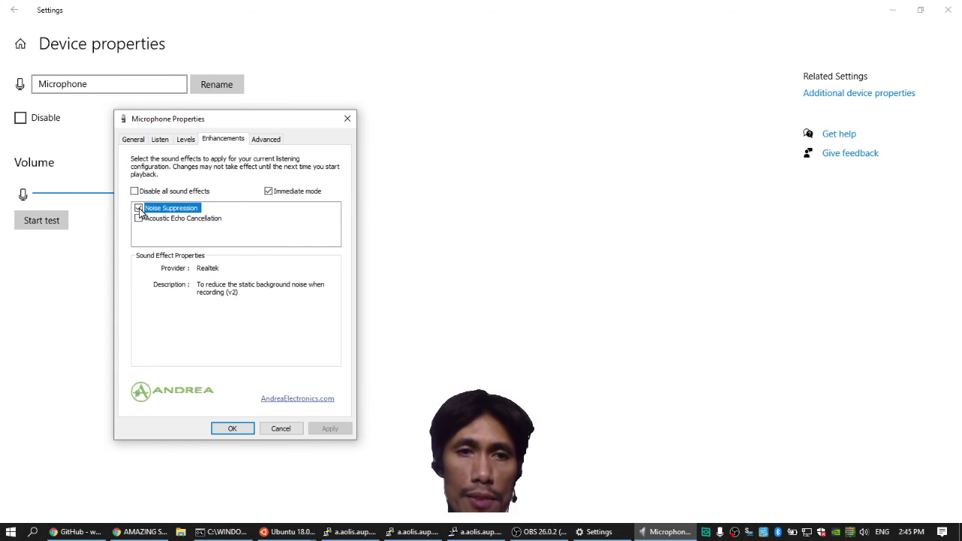
click(143, 193)
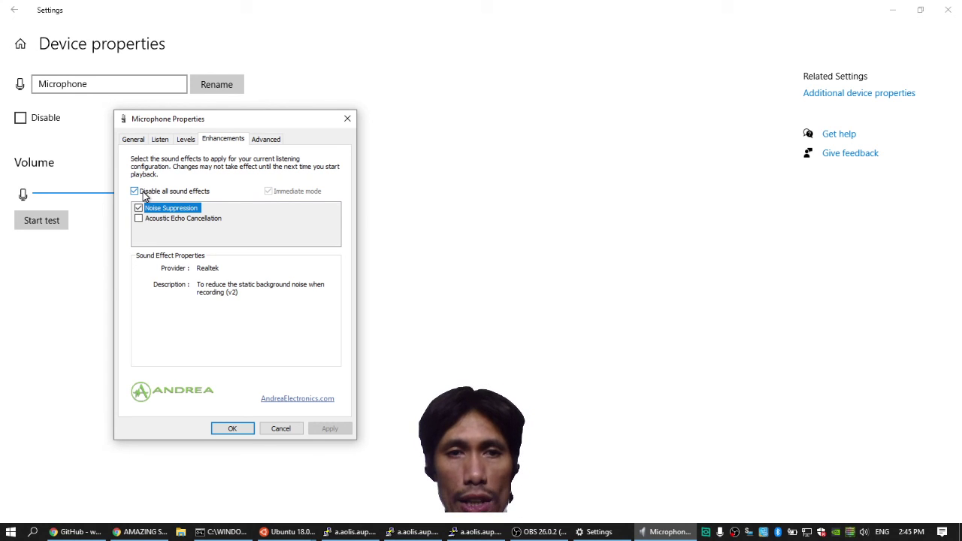
click(135, 192)
click(268, 191)
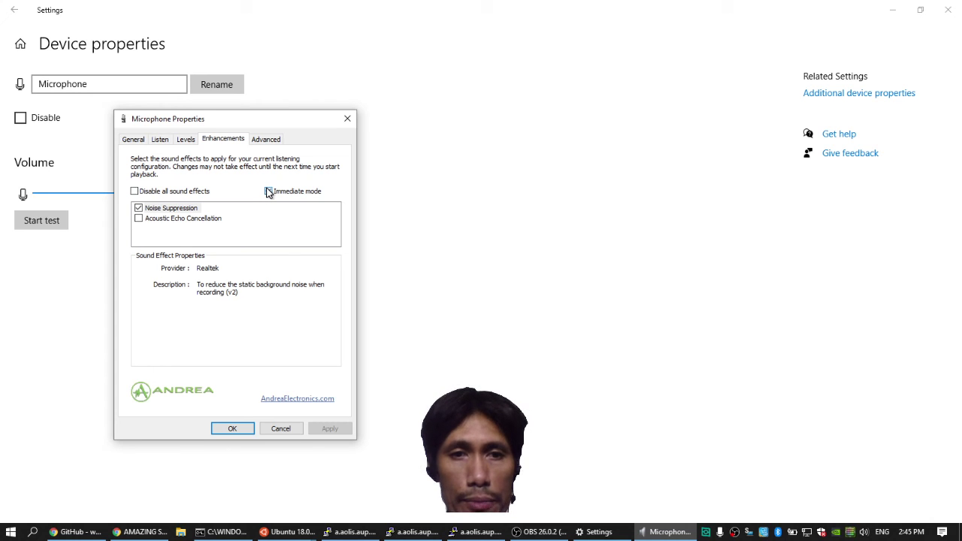
click(269, 191)
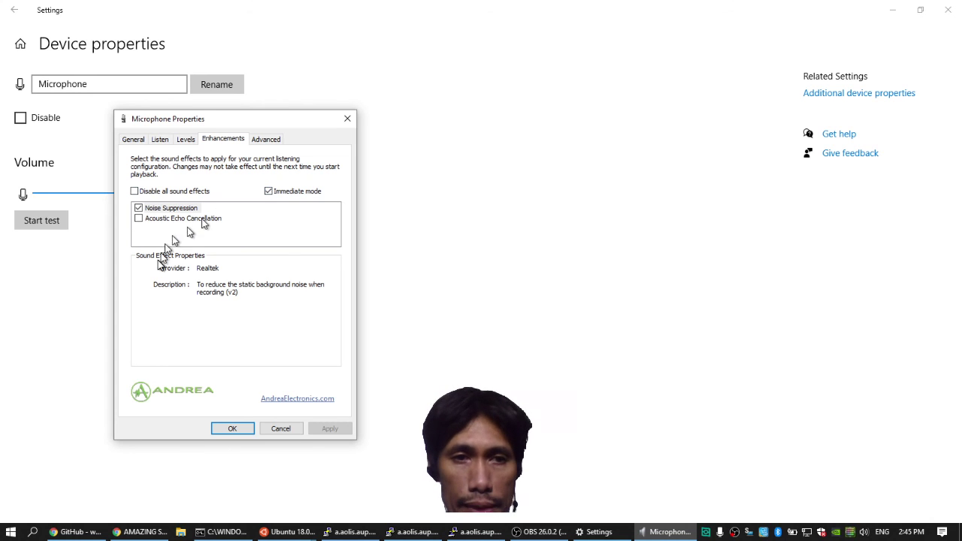
Step through the Advanced, Enhancements and Levels tabs back to Listen, with Listen to this device still on
click(260, 141)
click(237, 143)
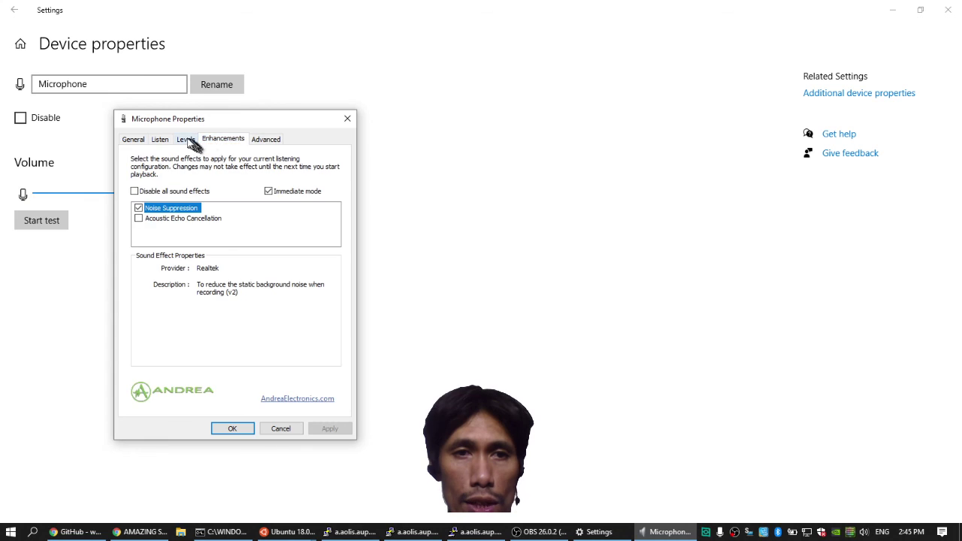
click(188, 141)
click(161, 141)
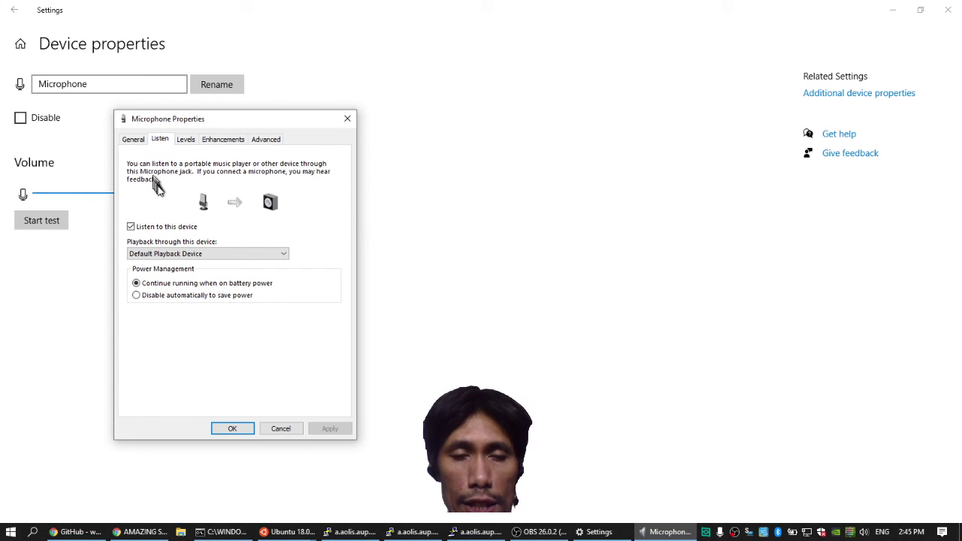